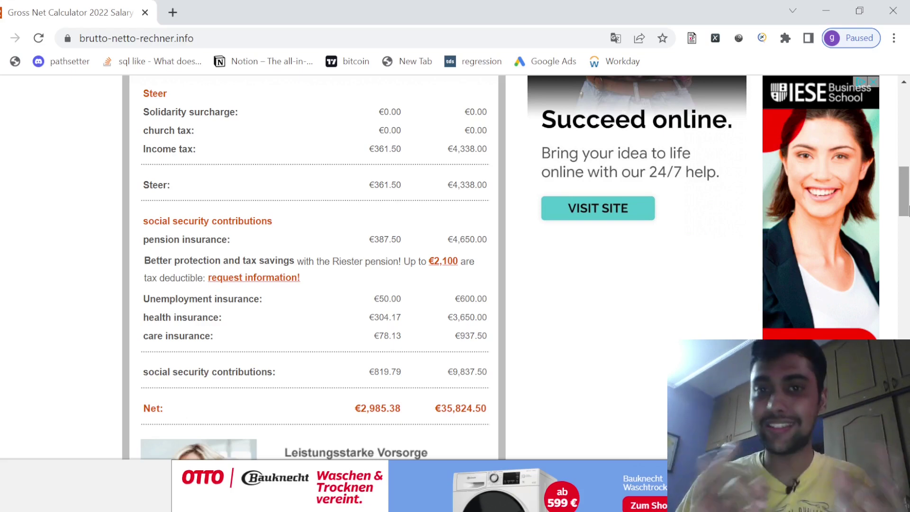
Scroll up from the results to the Calculate Net Income form with 3000 monthly gross
{"action": "scroll", "coordinate": [557, 329], "scroll_direction": "up", "scroll_amount": 8}
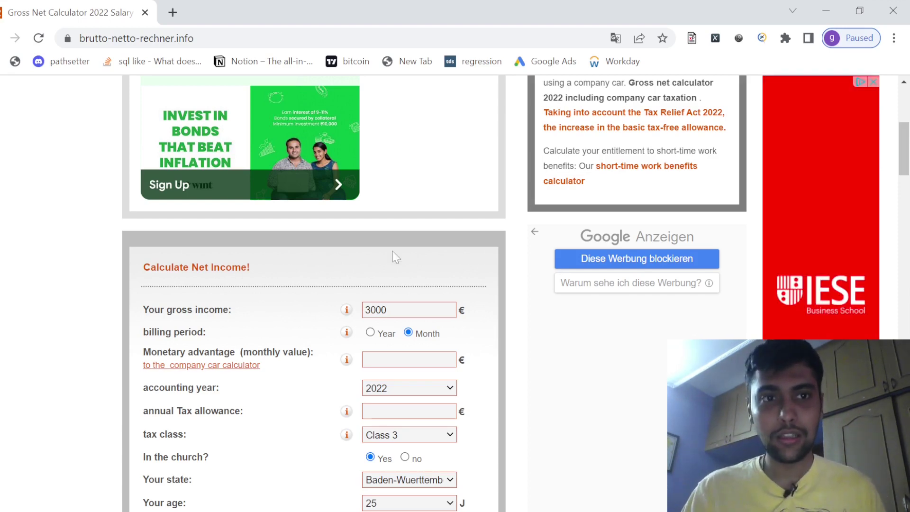
Switch the billing period to Year and enter 50000 as the gross income
{"action": "left_click", "coordinate": [237, 38]}
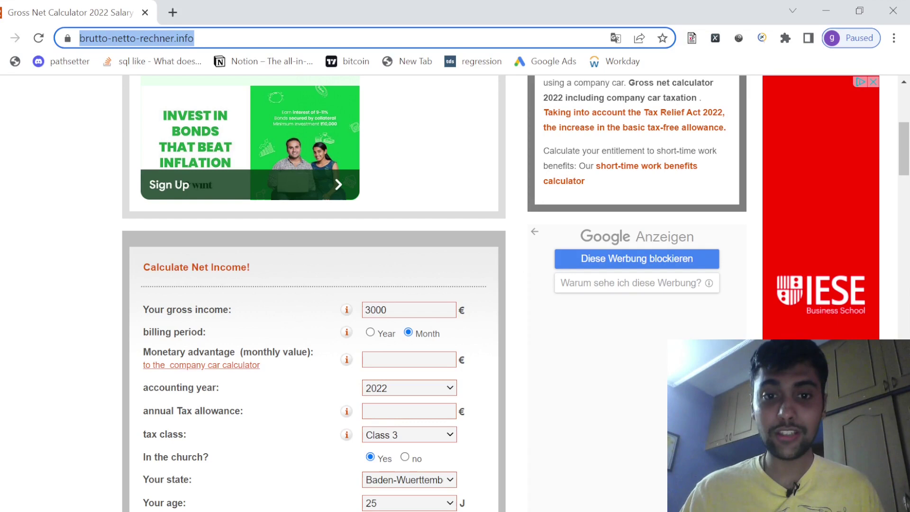
{"action": "double_click", "coordinate": [375, 310]}
{"action": "left_click", "coordinate": [370, 332]}
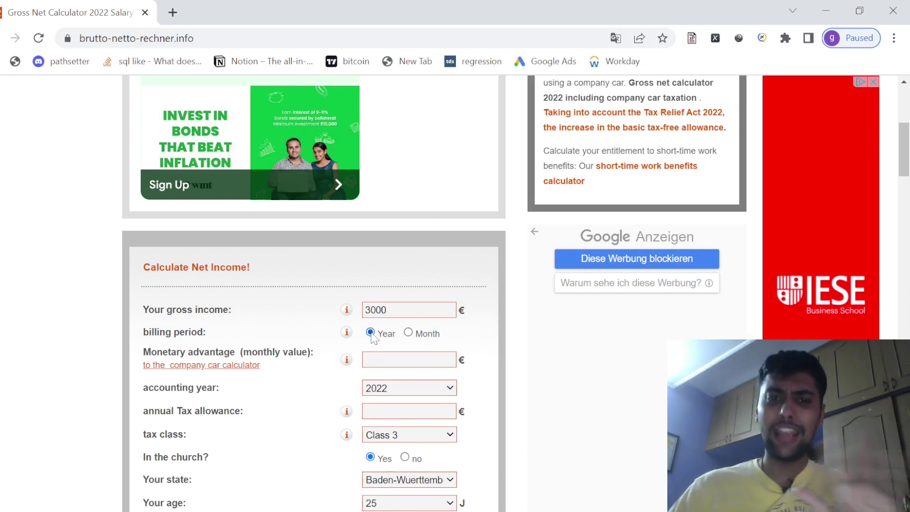
{"action": "double_click", "coordinate": [379, 311]}
{"action": "type", "text": "50000"}
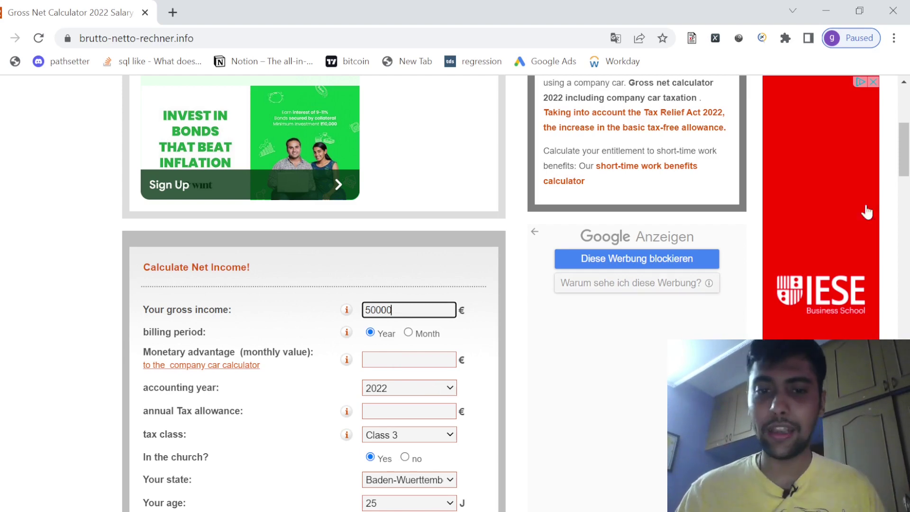
{"action": "left_click_drag", "start_coordinate": [906, 134], "coordinate": [906, 144]}
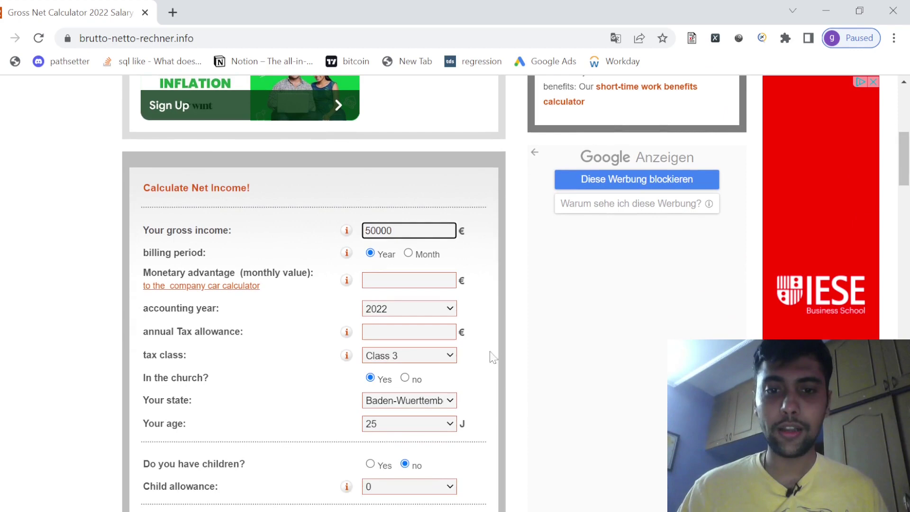
Choose tax class 1, no church membership, and Berlin as the federal state
{"action": "left_click", "coordinate": [436, 356]}
{"action": "left_click", "coordinate": [432, 367]}
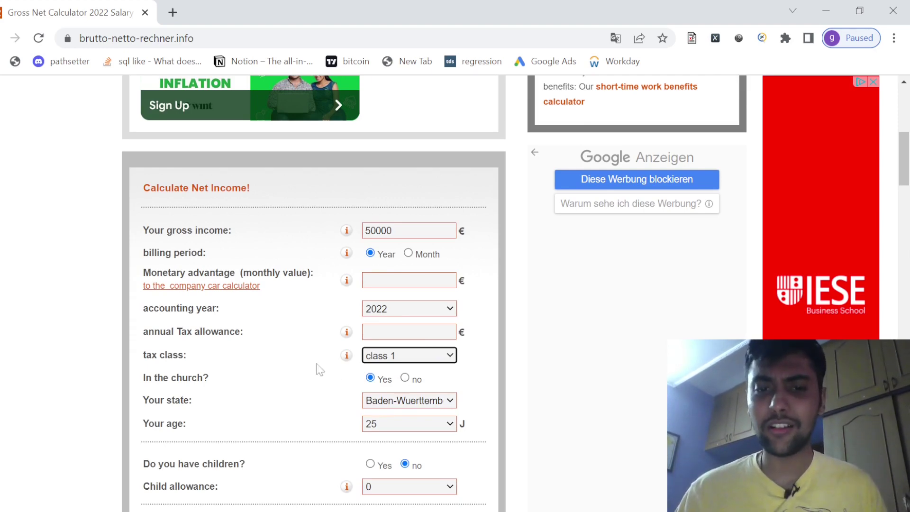
{"action": "left_click", "coordinate": [404, 378]}
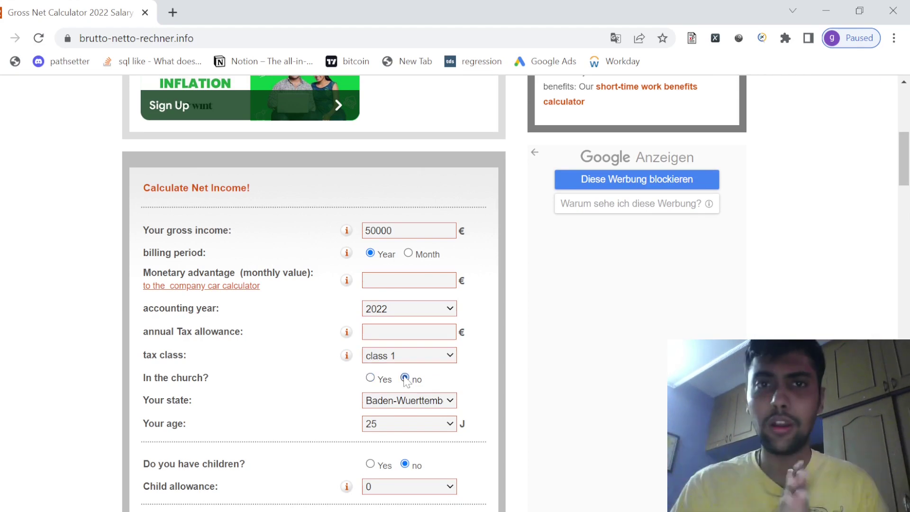
{"action": "left_click", "coordinate": [450, 403]}
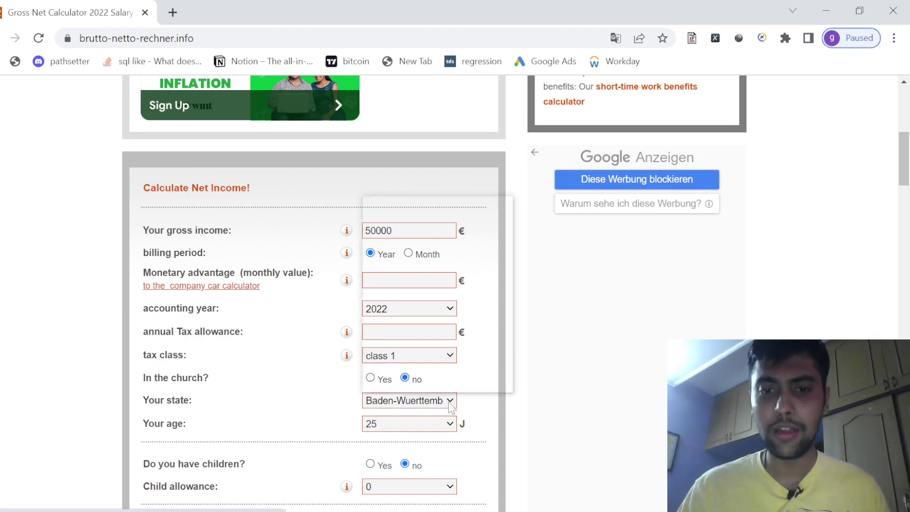
{"action": "left_click", "coordinate": [427, 228]}
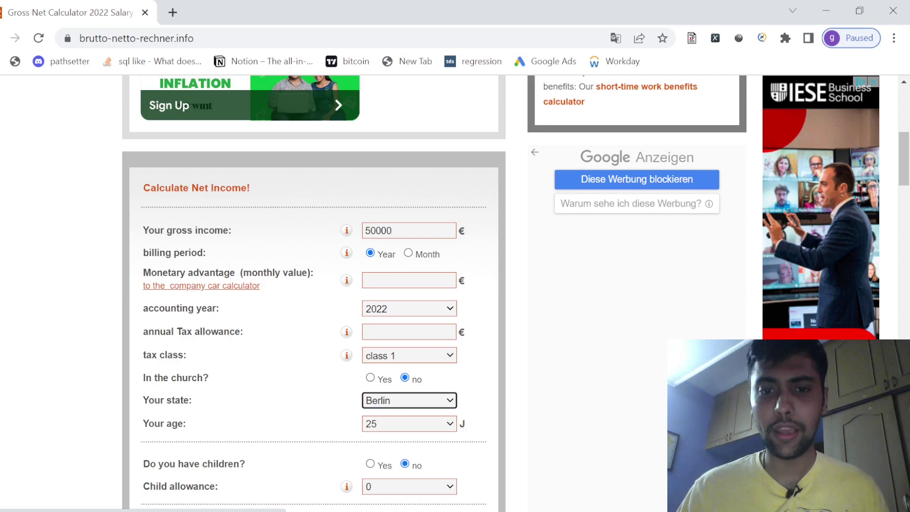
{"action": "scroll", "coordinate": [627, 254], "scroll_direction": "down", "scroll_amount": 2}
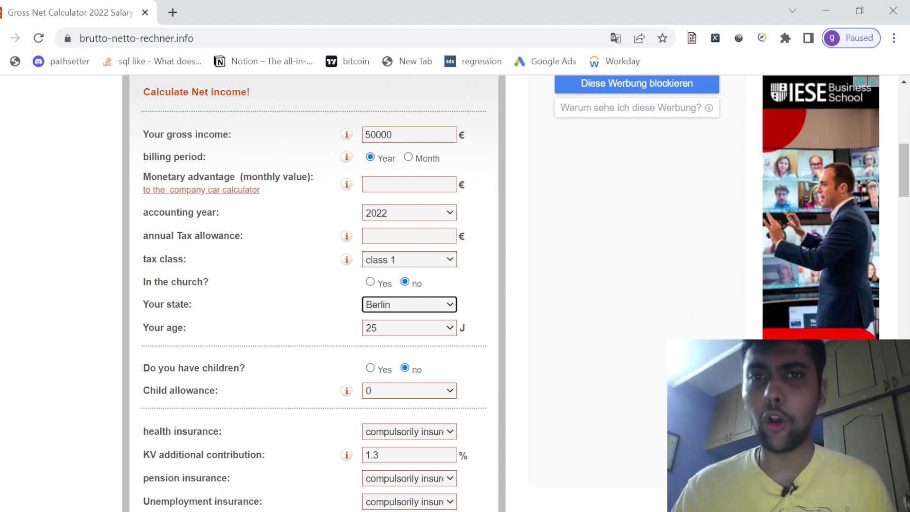
Clear the 1.3 KV additional contribution value and scroll down to the calculate button
{"action": "scroll", "coordinate": [396, 365], "scroll_direction": "down", "scroll_amount": 2}
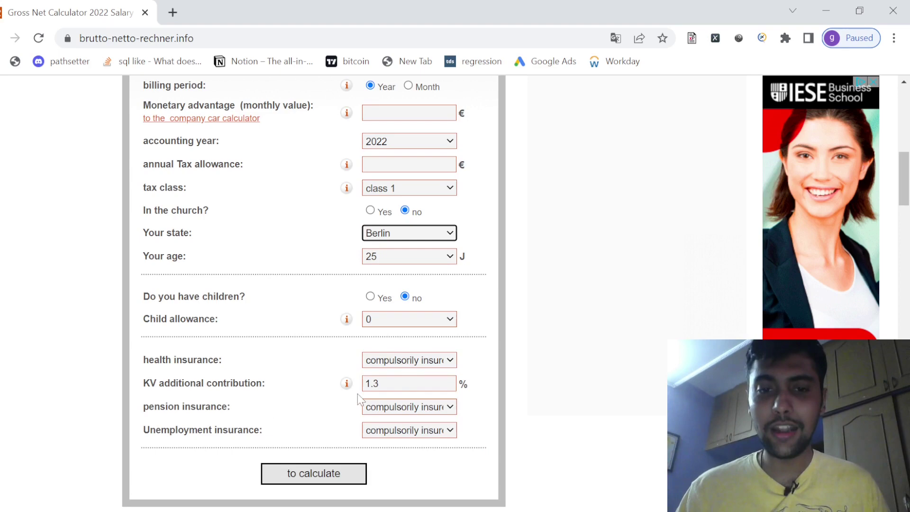
{"action": "double_click", "coordinate": [402, 383]}
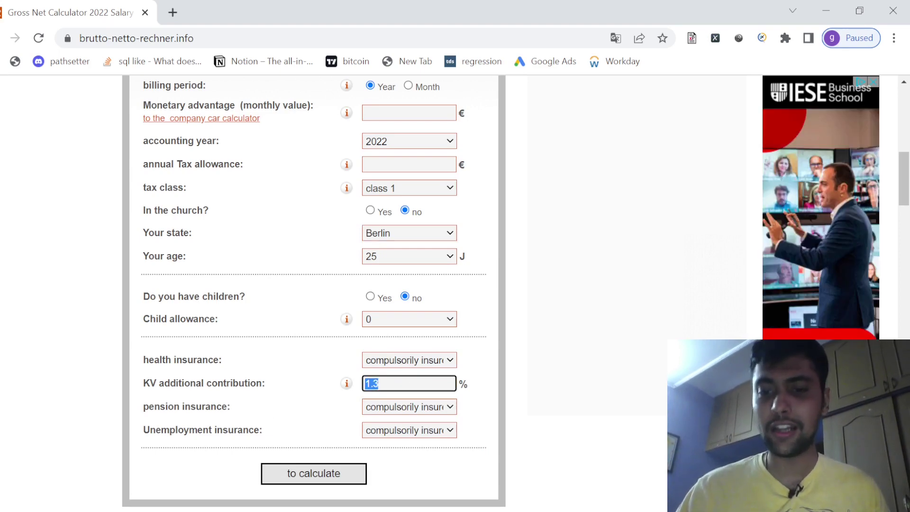
{"action": "key", "text": "BackSpace"}
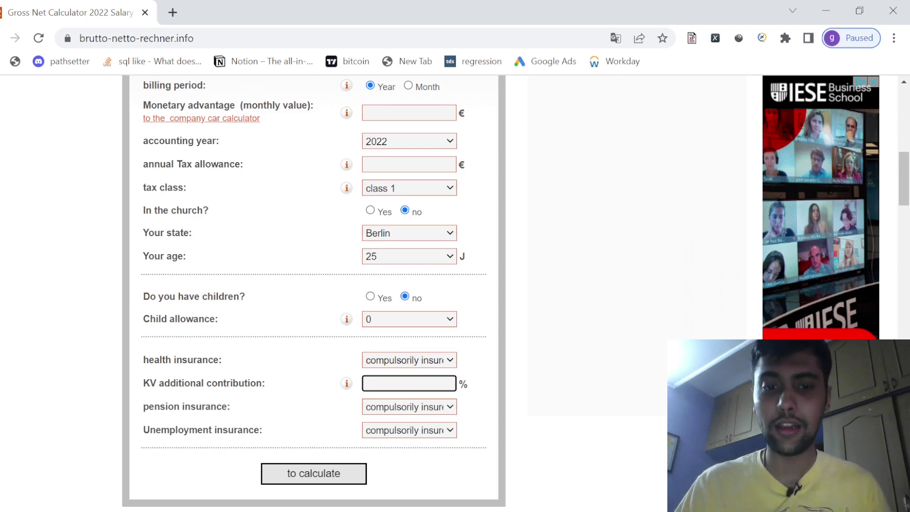
{"action": "left_click_drag", "start_coordinate": [905, 184], "coordinate": [908, 173]}
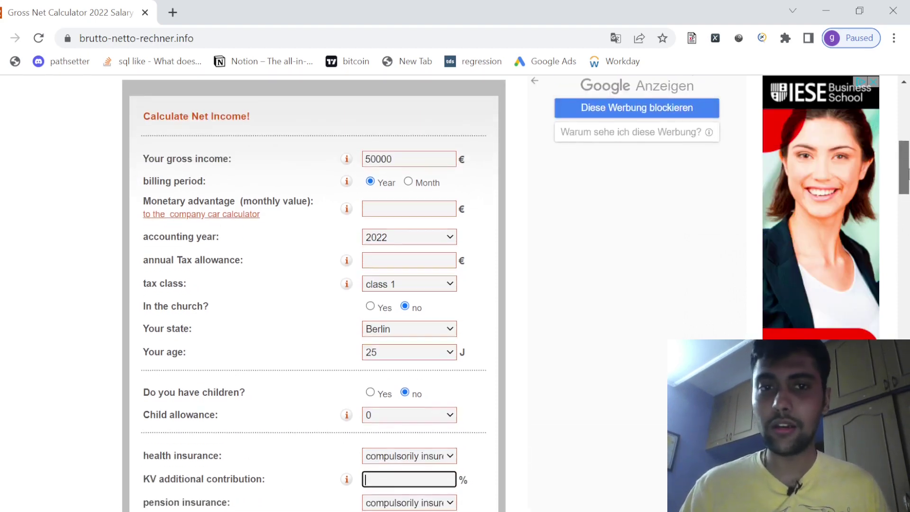
{"action": "scroll", "coordinate": [908, 171], "scroll_direction": "down", "scroll_amount": 1}
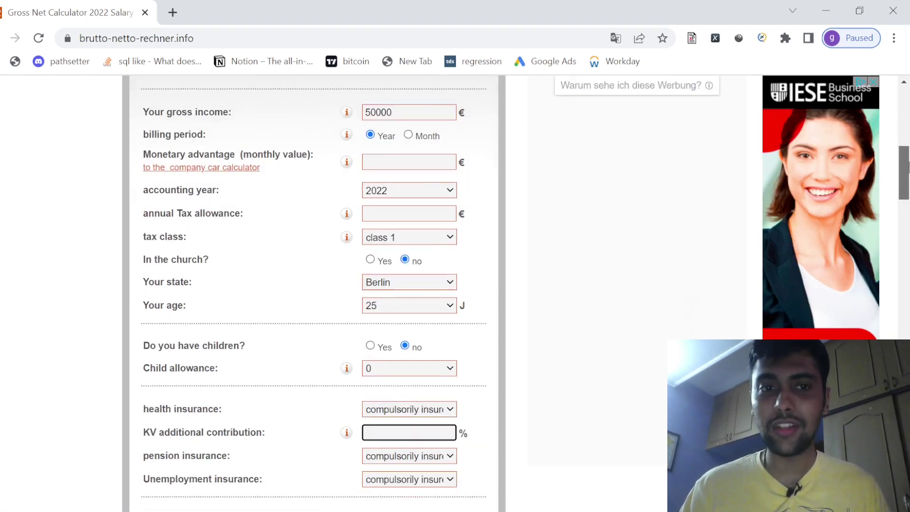
{"action": "scroll", "coordinate": [907, 166], "scroll_direction": "down", "scroll_amount": 2}
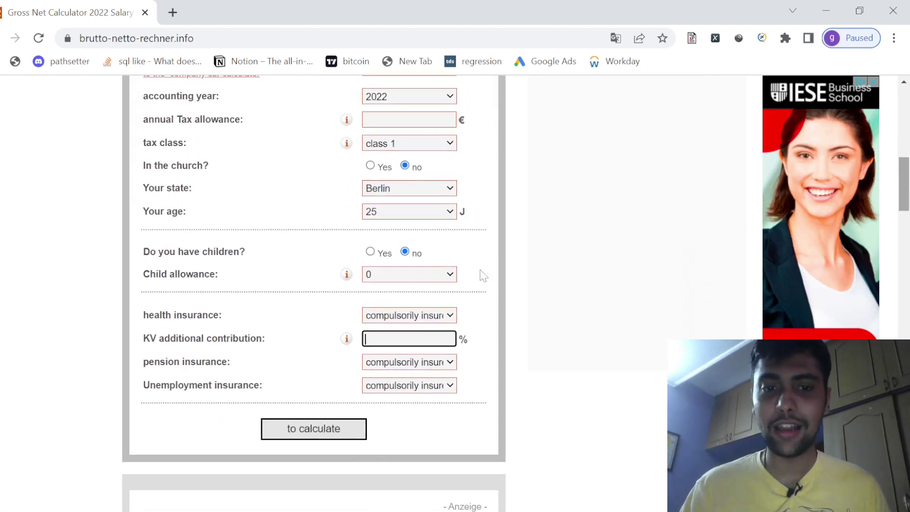
Calculate the net income, highlight the €2,658.80 monthly net, and return to the calculator
{"action": "left_click", "coordinate": [331, 438]}
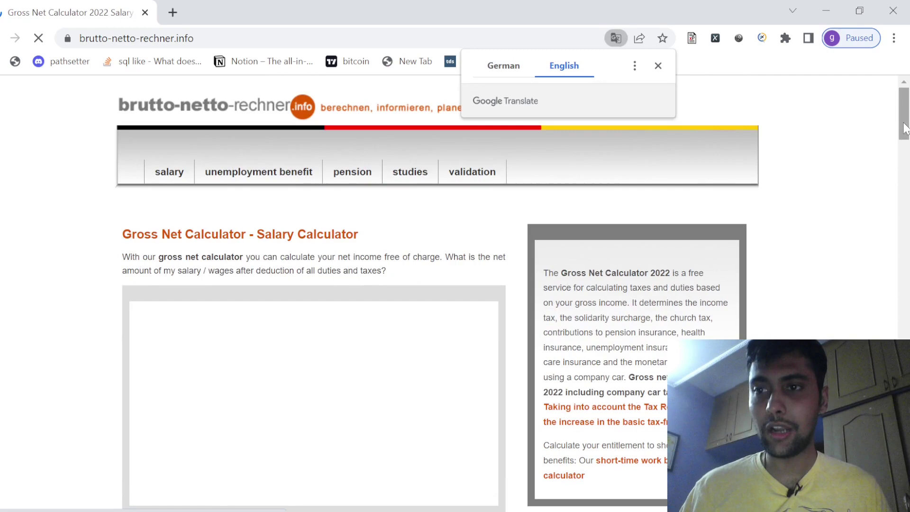
{"action": "left_click_drag", "start_coordinate": [905, 129], "coordinate": [907, 196]}
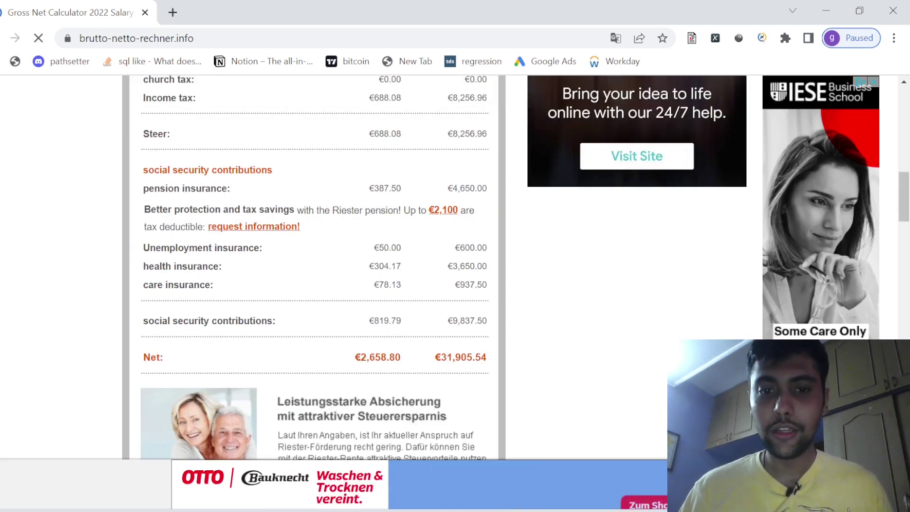
{"action": "left_click_drag", "start_coordinate": [356, 357], "coordinate": [414, 363]}
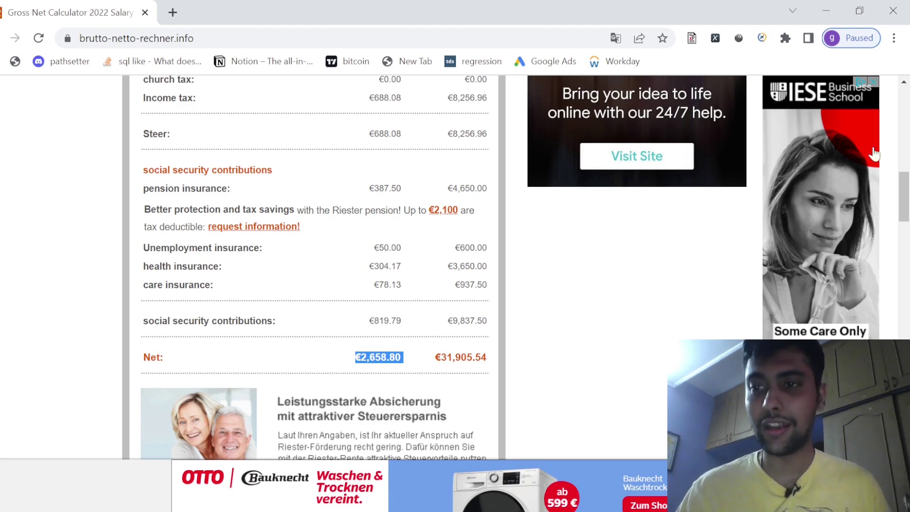
{"action": "scroll", "coordinate": [908, 198], "scroll_direction": "down", "scroll_amount": 1}
{"action": "scroll", "coordinate": [907, 198], "scroll_direction": "down", "scroll_amount": 2}
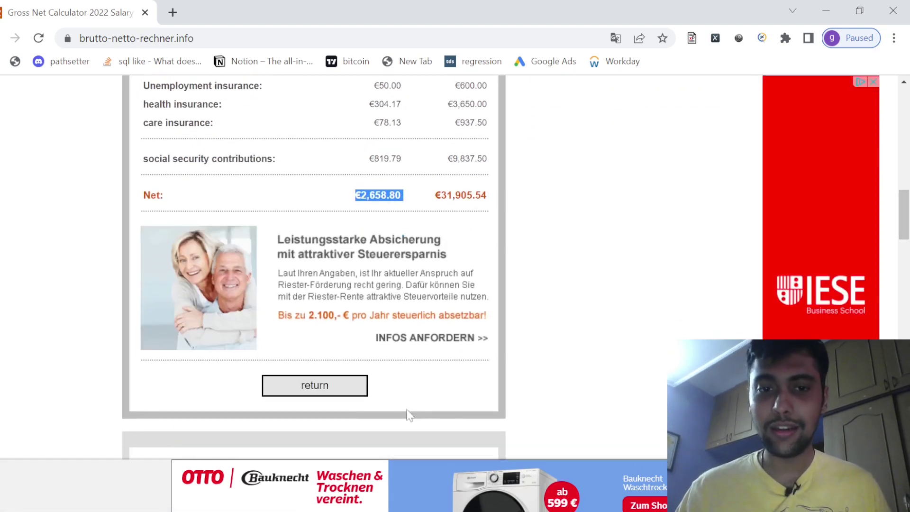
{"action": "left_click", "coordinate": [363, 395]}
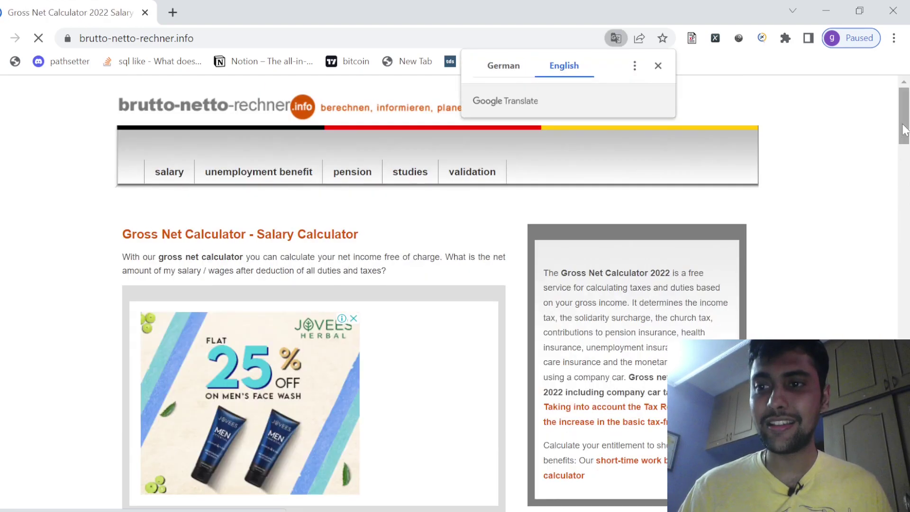
Change the tax class to Class 3 and recalculate the €50,000 salary
{"action": "left_click_drag", "start_coordinate": [904, 129], "coordinate": [907, 157]}
{"action": "scroll", "coordinate": [779, 212], "scroll_direction": "down", "scroll_amount": 2}
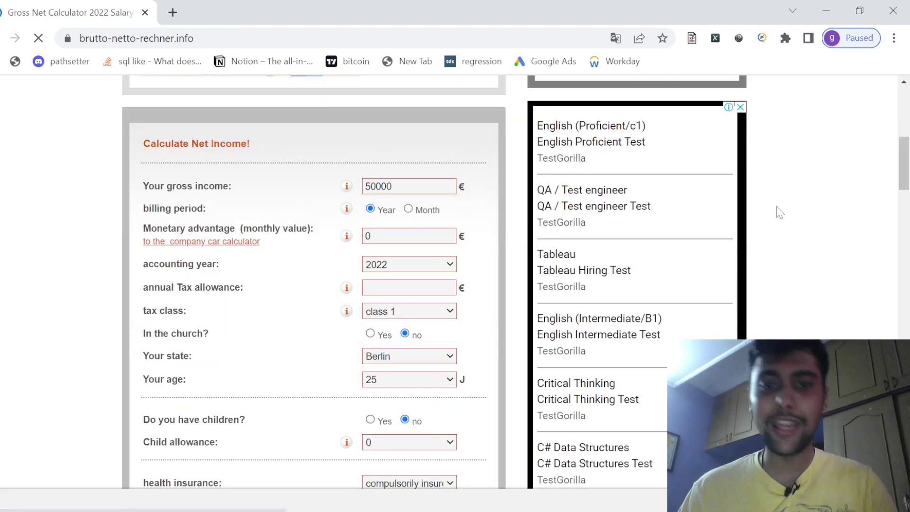
{"action": "left_click", "coordinate": [445, 312]}
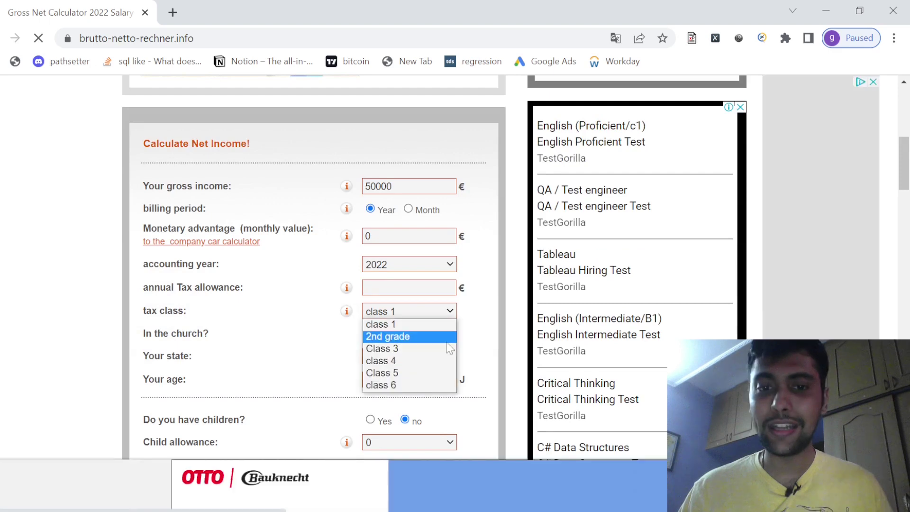
{"action": "left_click", "coordinate": [427, 349]}
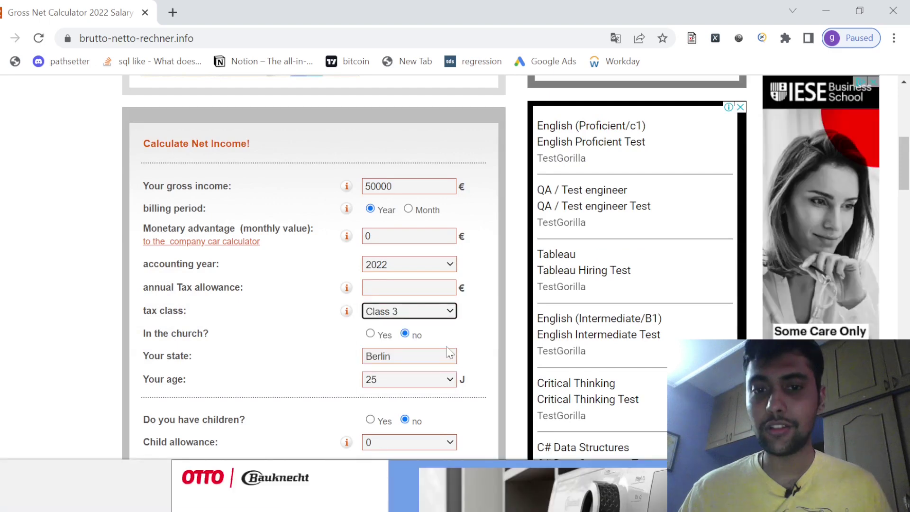
{"action": "scroll", "coordinate": [447, 351], "scroll_direction": "down", "scroll_amount": 1}
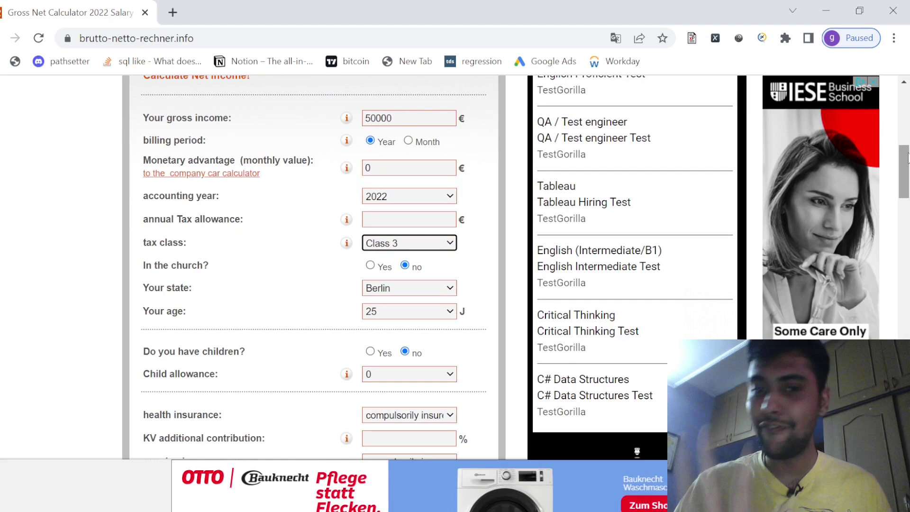
{"action": "left_click_drag", "start_coordinate": [908, 159], "coordinate": [906, 174]}
{"action": "left_click", "coordinate": [327, 408]}
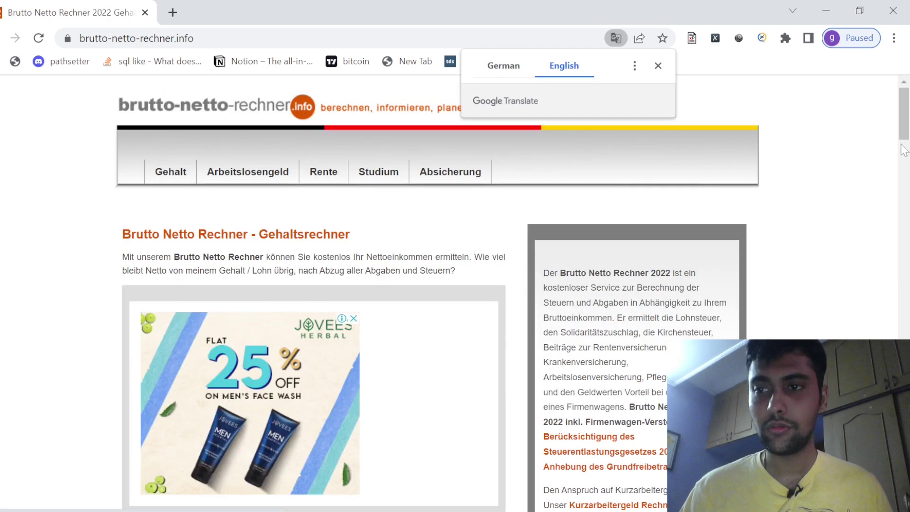
Scroll the results to the Net row: €2,985.38 monthly and €35,824.50 yearly
{"action": "left_click", "coordinate": [906, 161]}
{"action": "left_click_drag", "start_coordinate": [907, 163], "coordinate": [907, 209]}
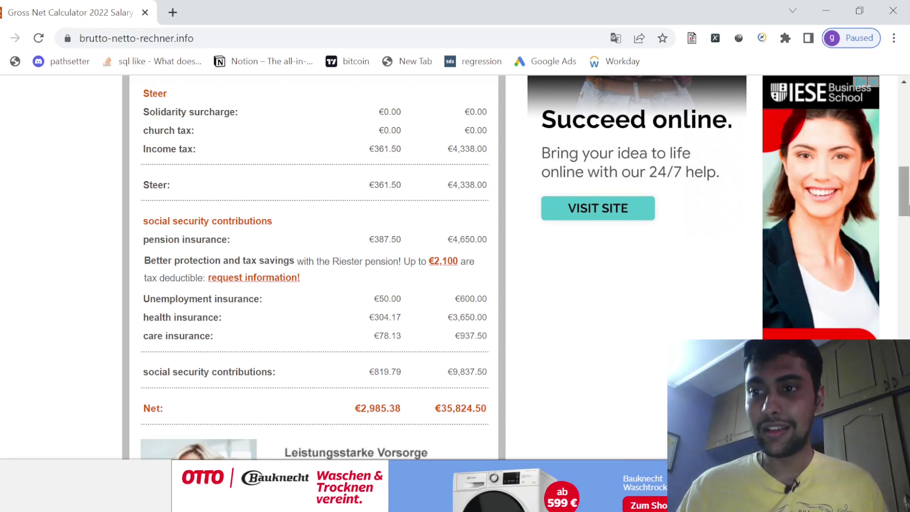
{"action": "scroll", "coordinate": [908, 209], "scroll_direction": "down", "scroll_amount": 3}
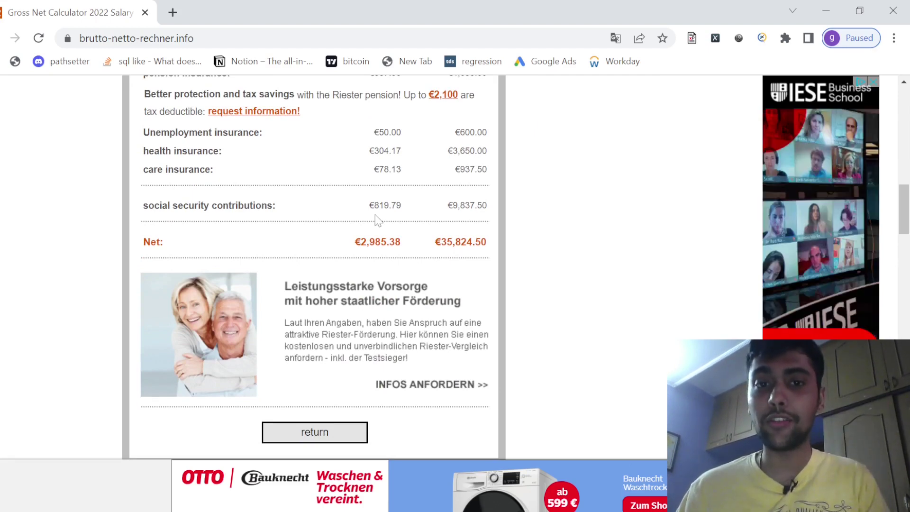
Return to the calculator form and replace the gross income with 60000
{"action": "left_click", "coordinate": [325, 440]}
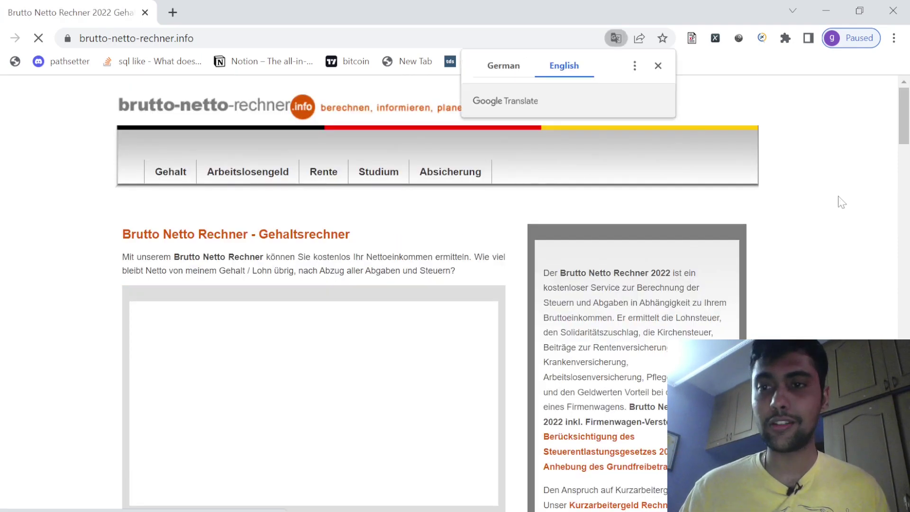
{"action": "scroll", "coordinate": [450, 263], "scroll_direction": "down", "scroll_amount": 10}
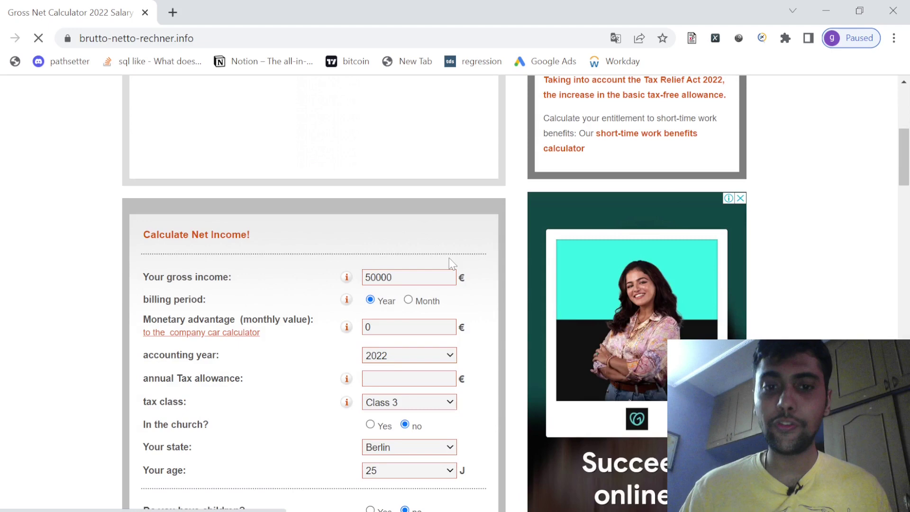
{"action": "double_click", "coordinate": [447, 277]}
{"action": "type", "text": "60000"}
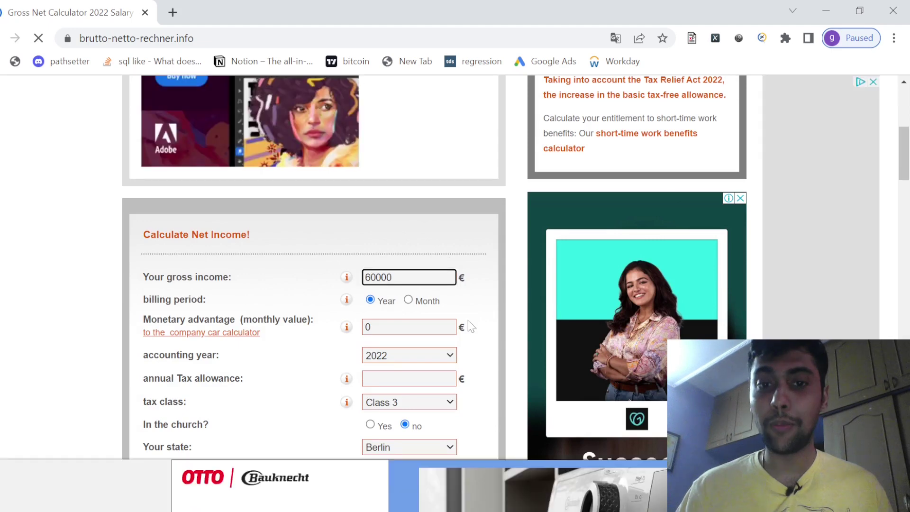
Switch the tax class to class 1 and recalculate the net income
{"action": "left_click", "coordinate": [471, 327]}
{"action": "scroll", "coordinate": [455, 313], "scroll_direction": "down", "scroll_amount": 2}
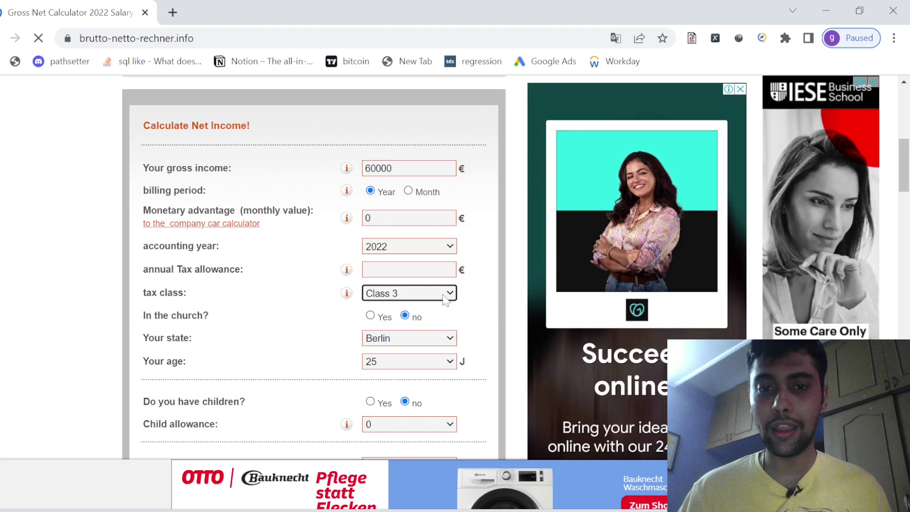
{"action": "key", "text": "Up"}
{"action": "key", "text": "Up"}
{"action": "scroll", "coordinate": [906, 164], "scroll_direction": "down", "scroll_amount": 1}
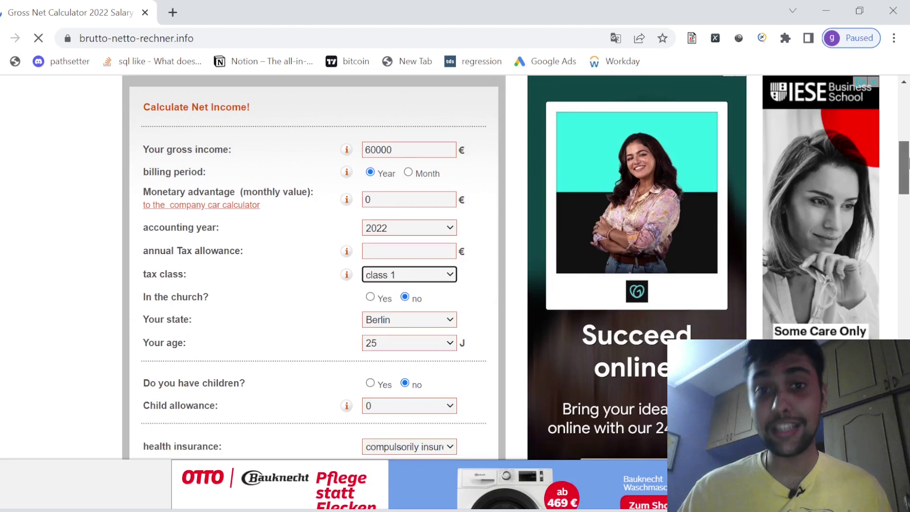
{"action": "left_click_drag", "start_coordinate": [908, 163], "coordinate": [908, 185]}
{"action": "left_click", "coordinate": [344, 387]}
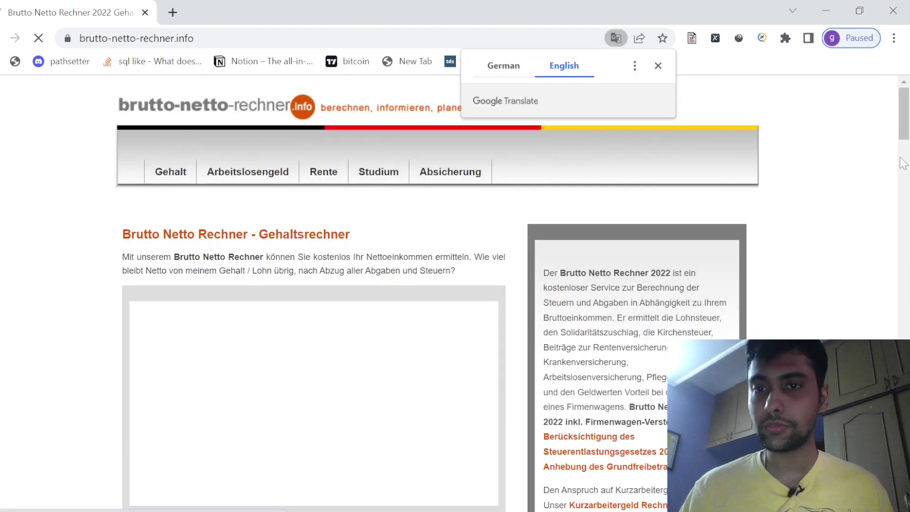
Scroll down to the Net row showing €3,087.83 monthly and €37,053.95 yearly
{"action": "scroll", "coordinate": [514, 315], "scroll_direction": "down", "scroll_amount": 15}
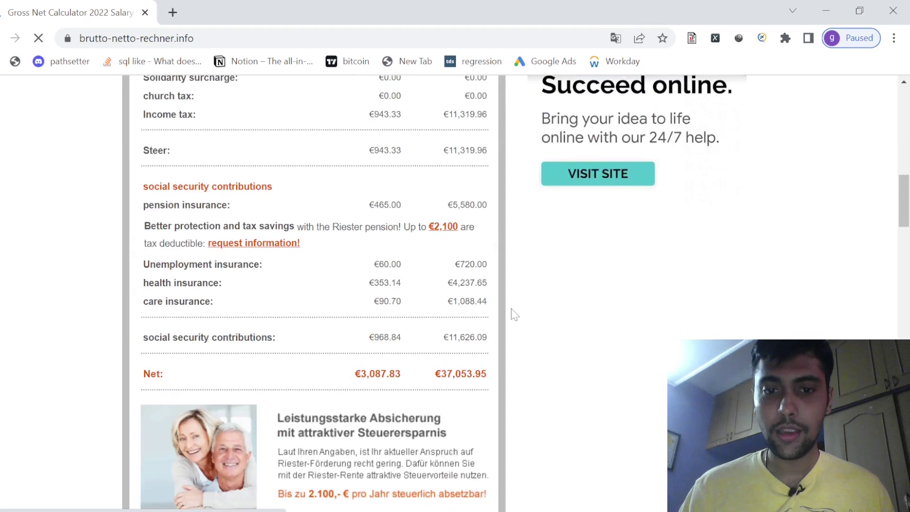